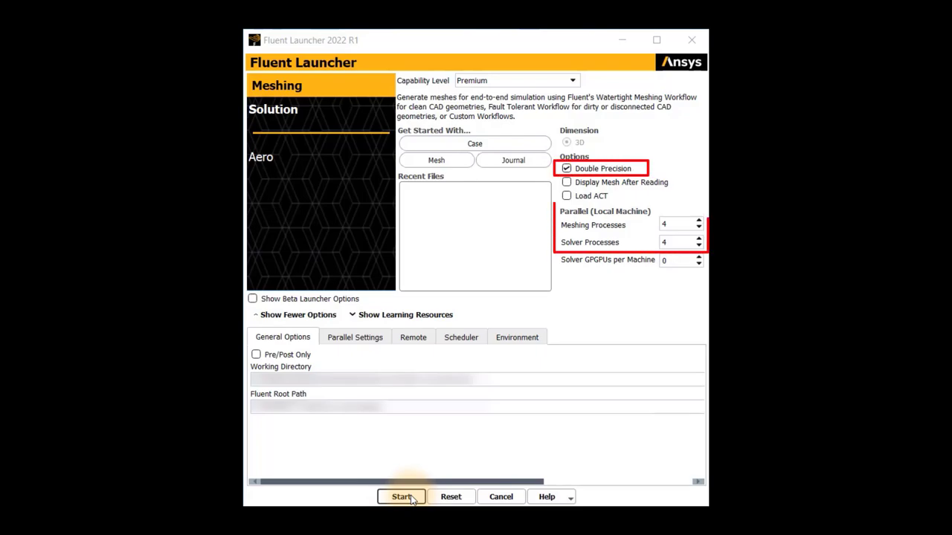
Start the meshing session with the configured launcher options and choose the Watertight Geometry workflow
left_click(401, 497)
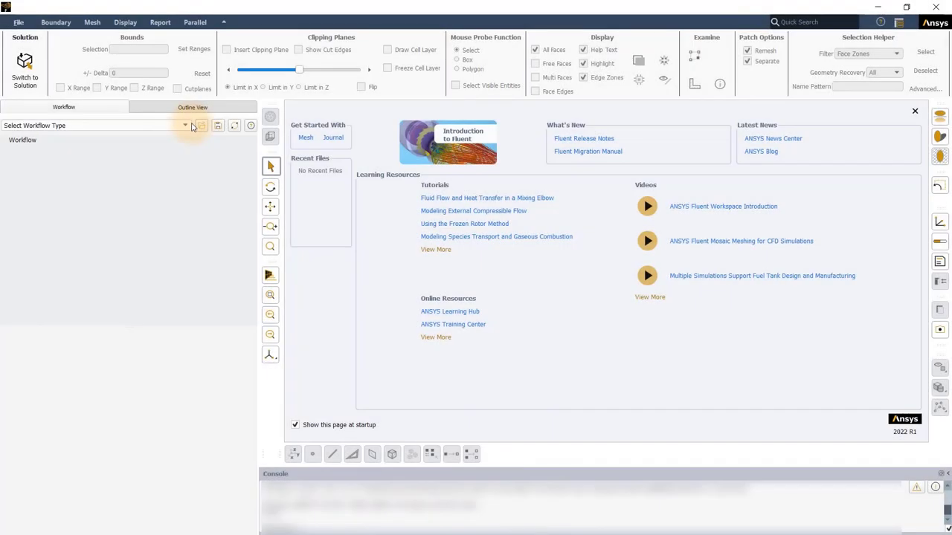
left_click(186, 125)
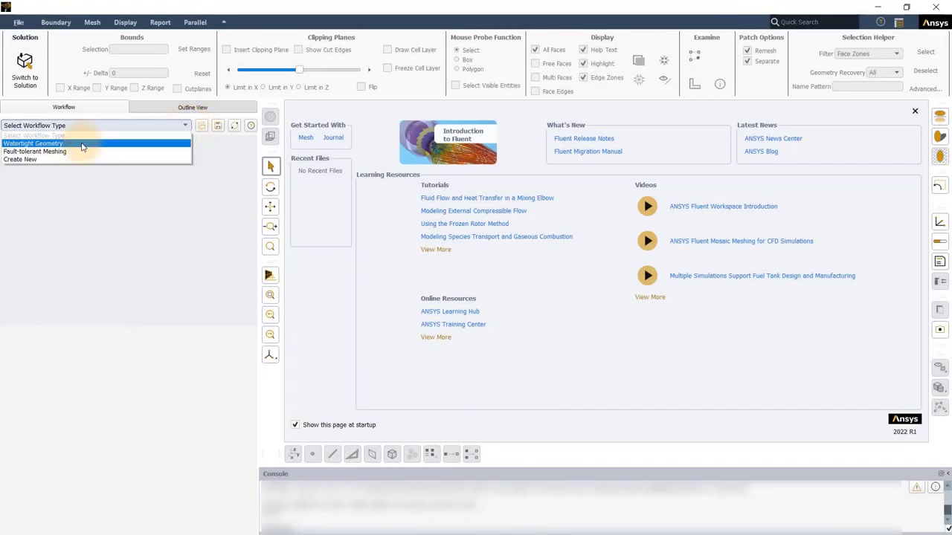
left_click(82, 142)
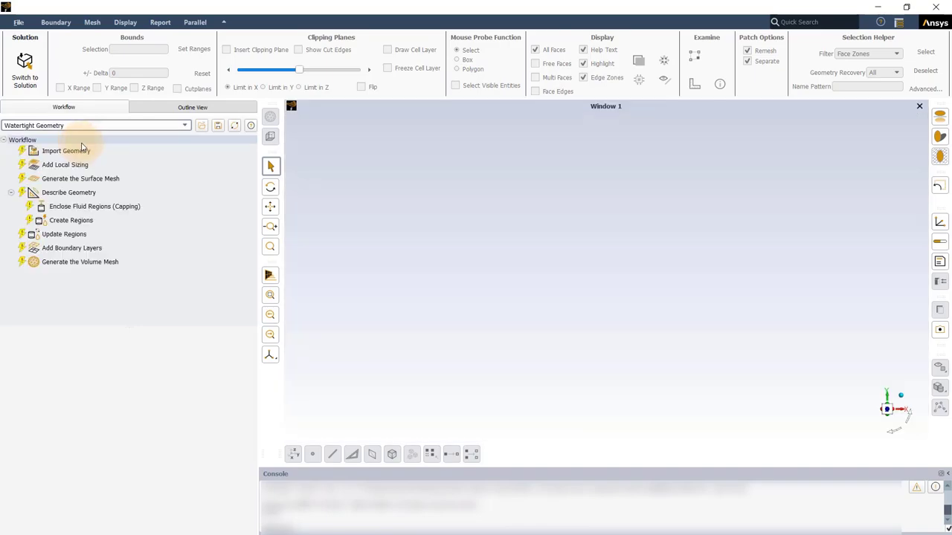
Import the CAD geometry file High-Speed-Train-Geometry-v3.scdoc with units set to m
left_click(88, 150)
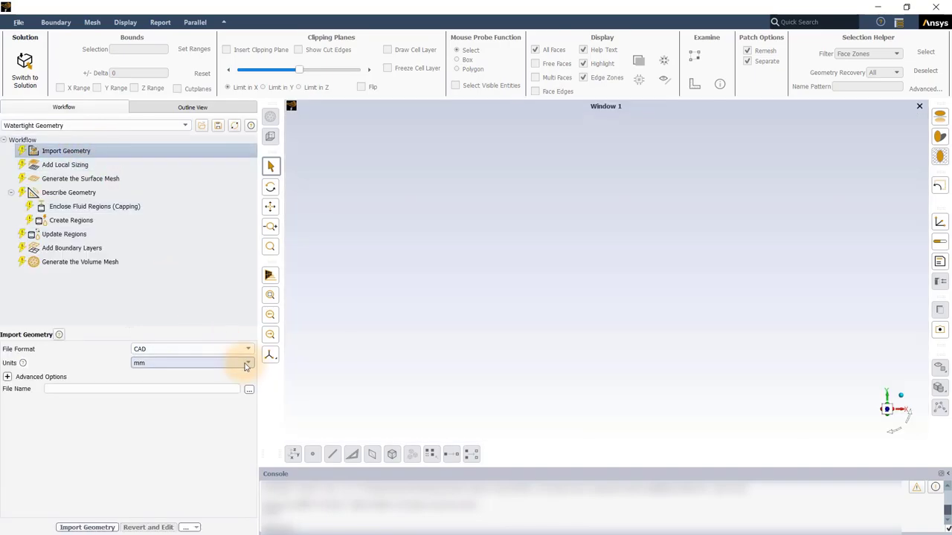
left_click(245, 366)
left_click(191, 374)
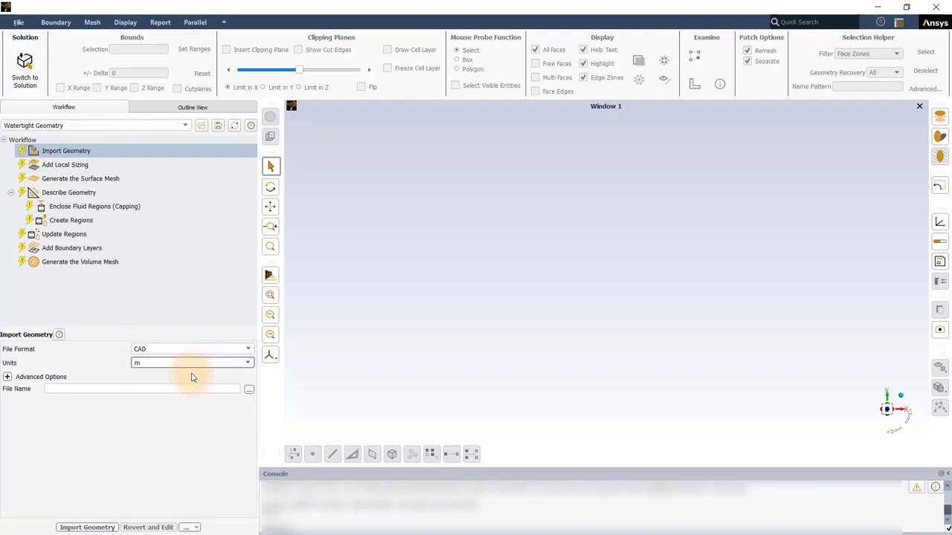
left_click(249, 389)
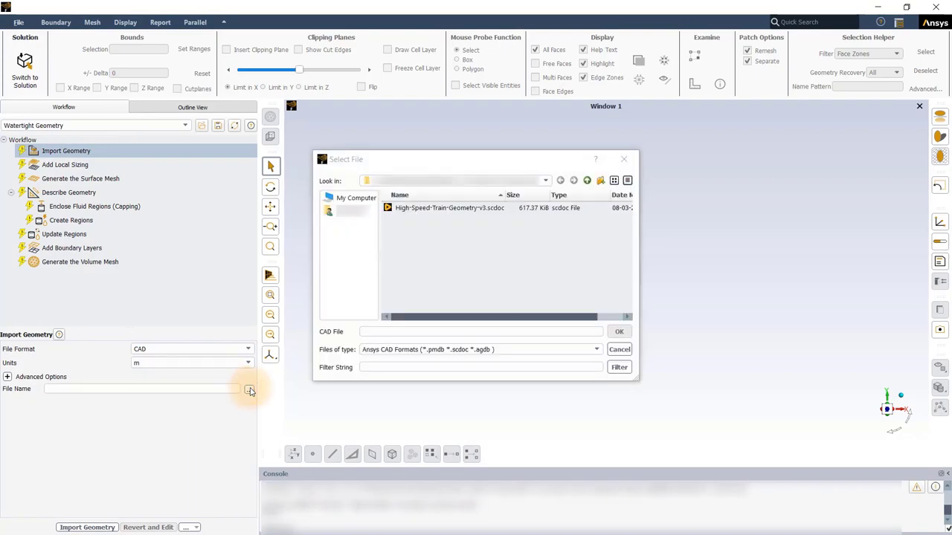
left_click(466, 208)
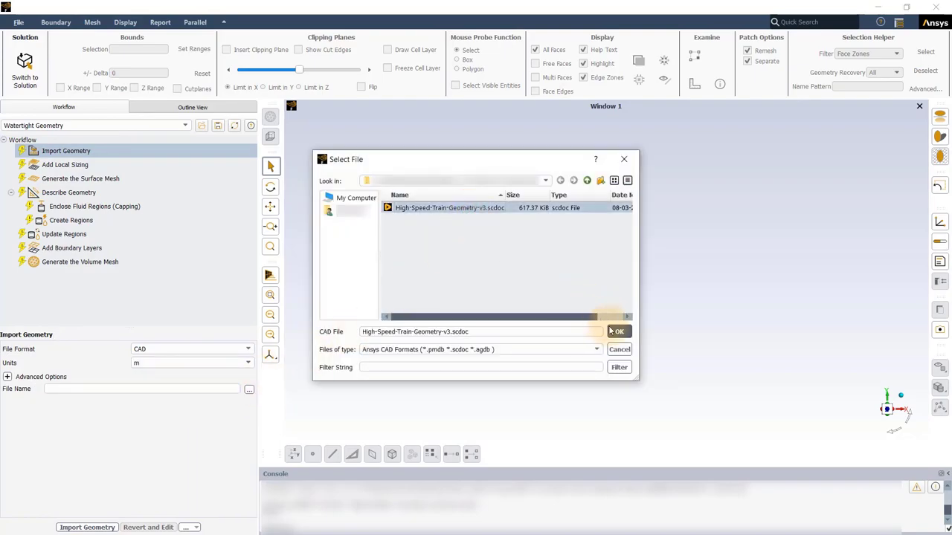
left_click(618, 332)
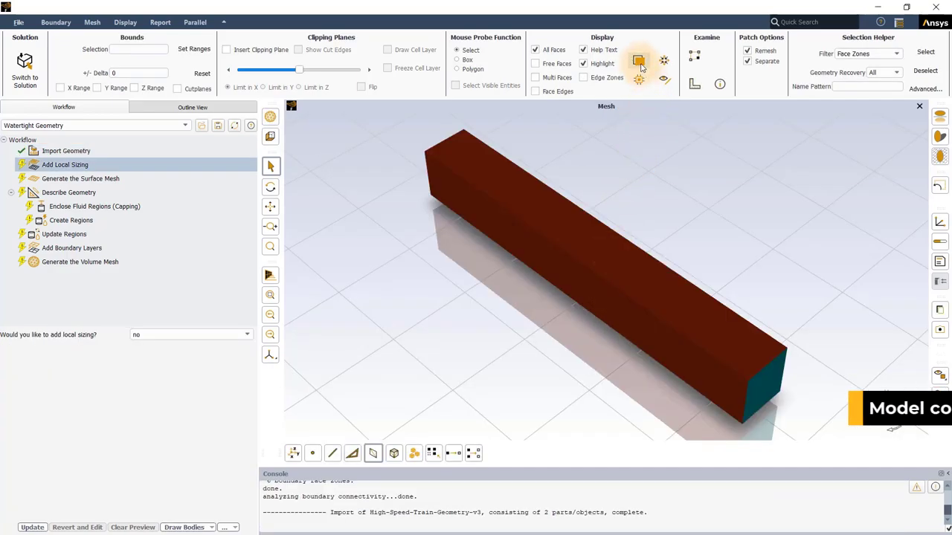
Make the displayed geometry transparent and insert a Create Local Refinement Regions task after Add Local Sizing
left_click(641, 66)
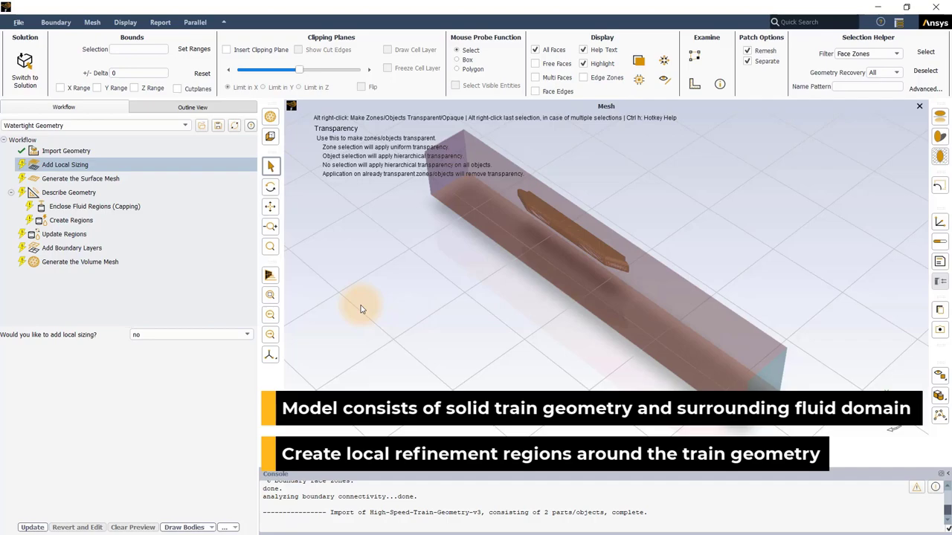
right_click(102, 167)
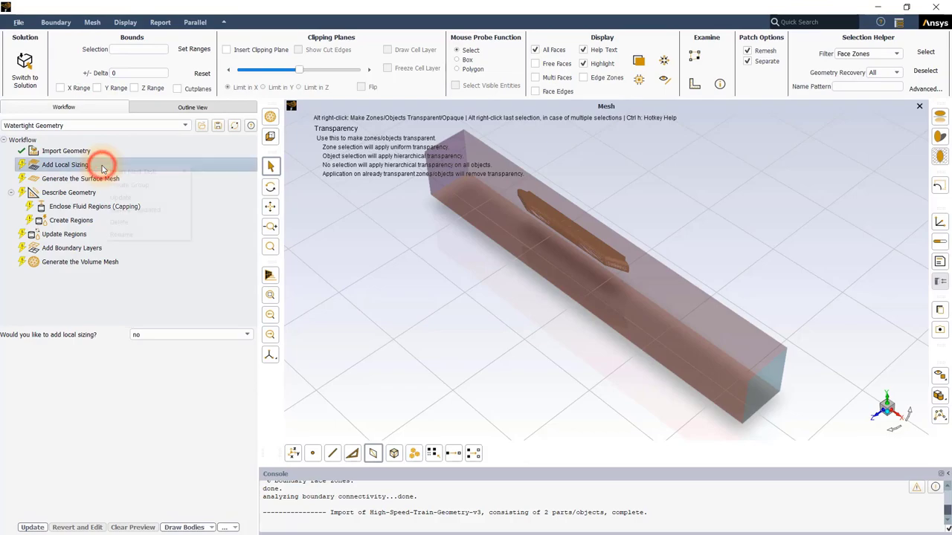
mouse_move(158, 172)
left_click(226, 188)
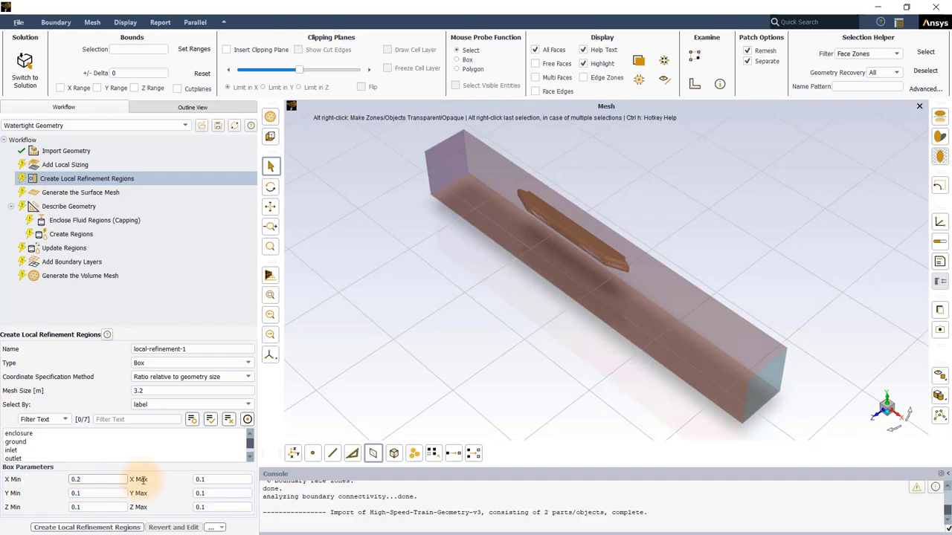
Set the refinement box parameters to X Max 0.5, Y Min 0.2, Y Max 0.3, Z Min 0.2 and Z Max 0.2
double_click(202, 479)
type("0.5")
key("BackSpace")
type("2")
left_click(219, 492)
type("3")
left_click(96, 507)
key("BackSpace")
type("2")
left_click(212, 509)
key("BackSpace")
type("2")
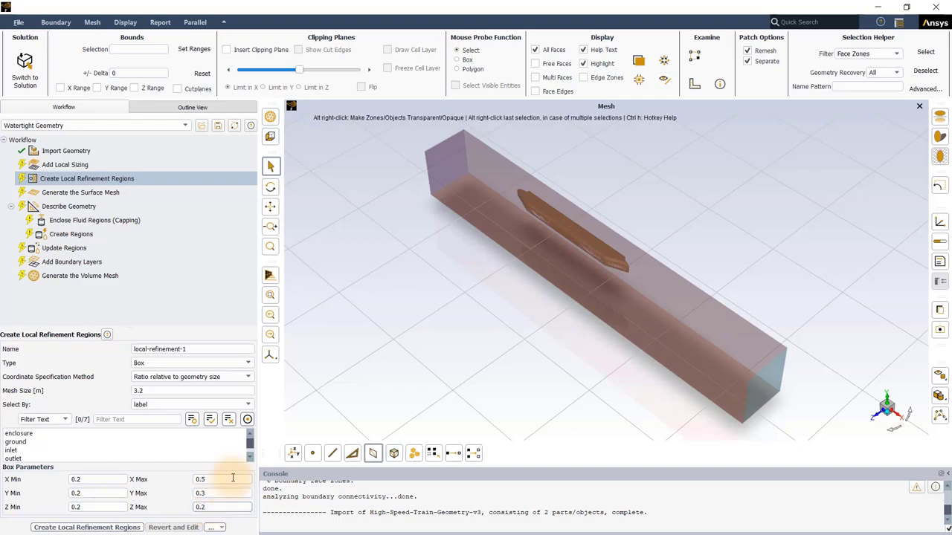
Choose the train_walls label as the reference for the refinement box
left_click(250, 458)
left_click(250, 458)
left_click(250, 458)
left_click(250, 458)
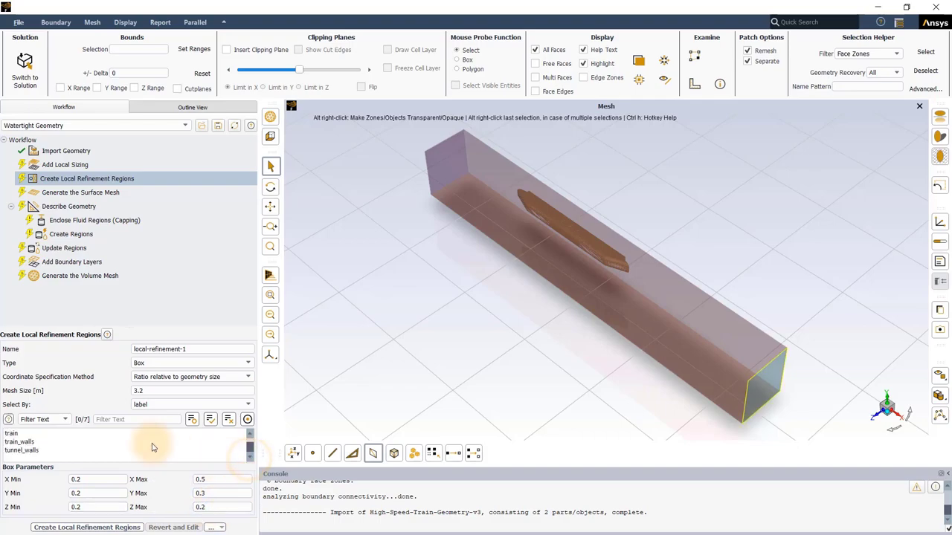
left_click(109, 443)
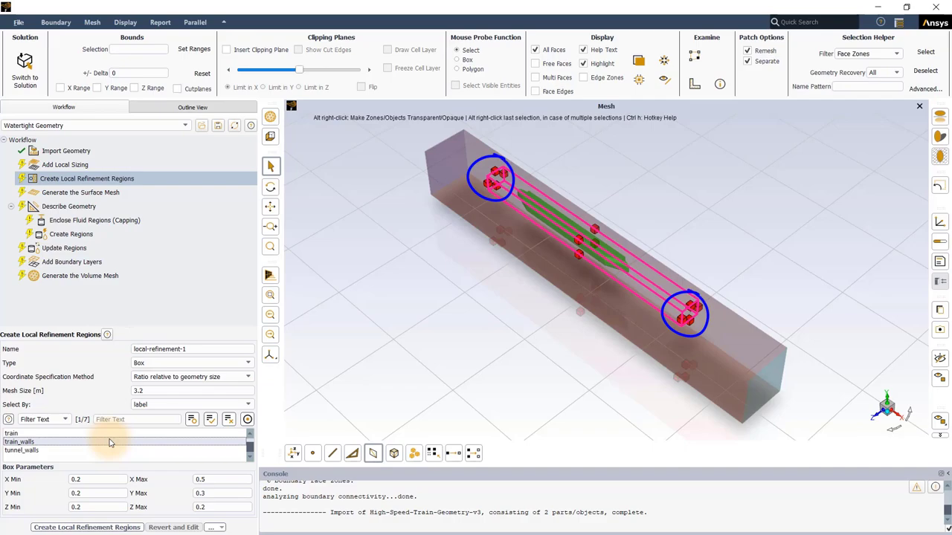
left_click(108, 441)
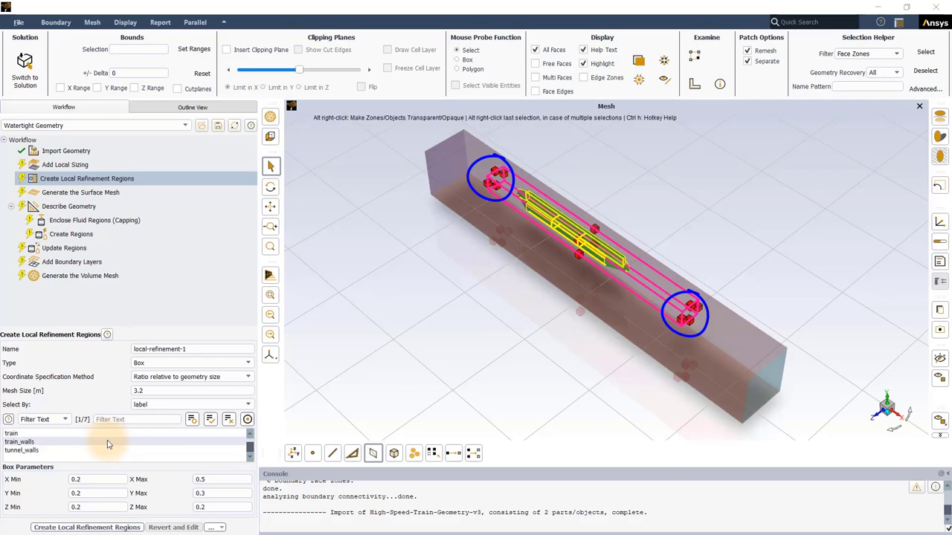
left_click(107, 444)
Set the refinement region's mesh size to 0.25 m and create the local-refinement-1 region
left_click(137, 391)
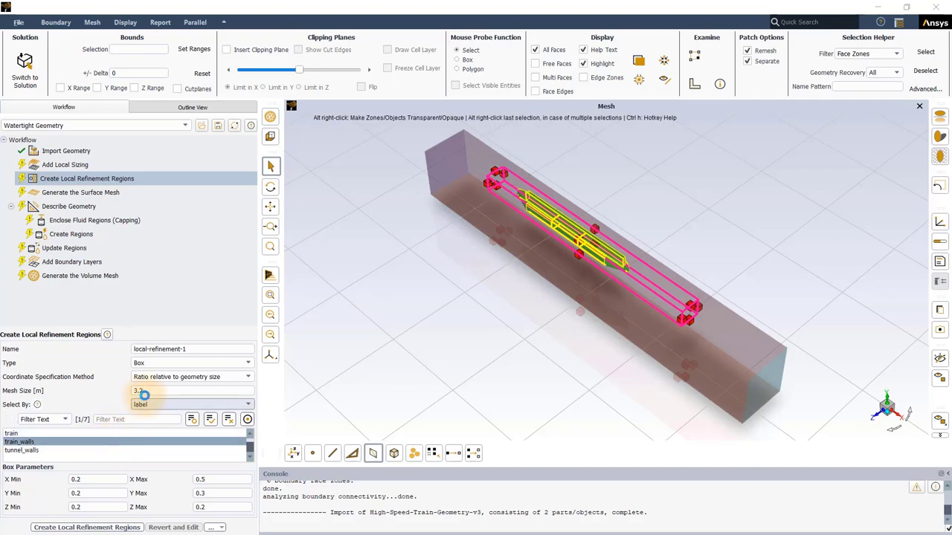
double_click(131, 391)
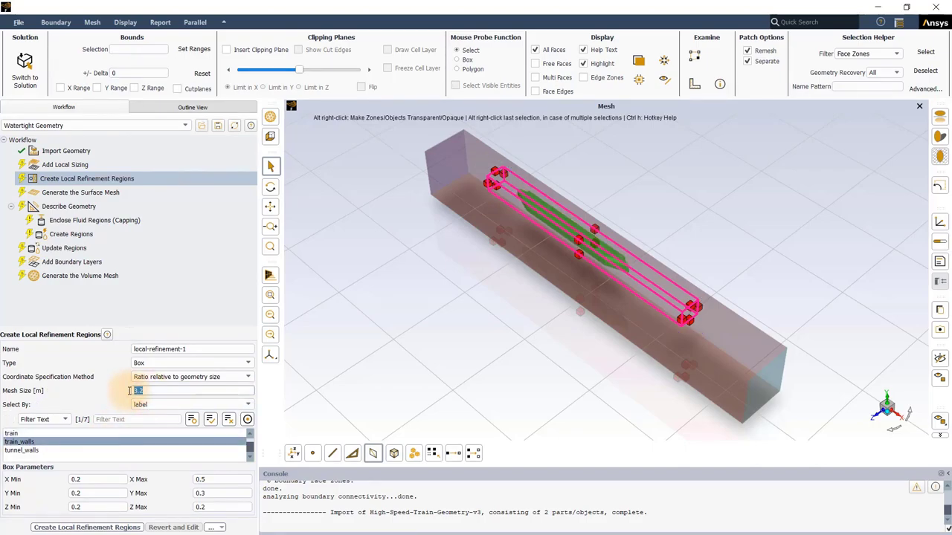
type("0.25")
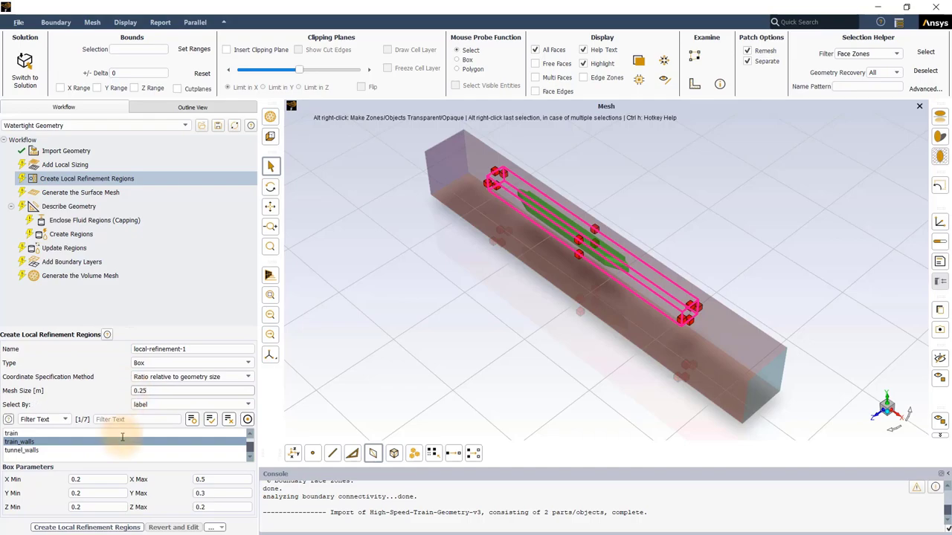
left_click(121, 527)
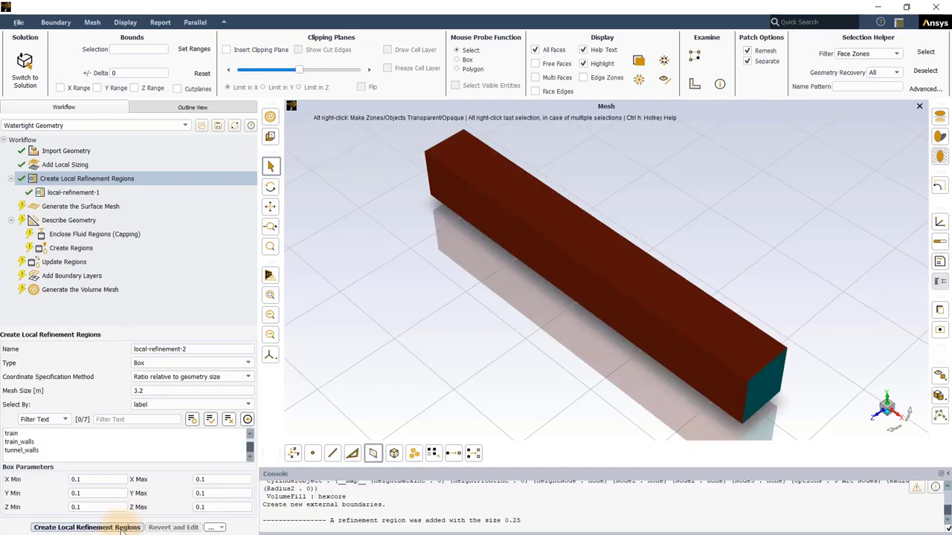
Generate the surface mesh with a minimum size of 0.25 m and a maximum size of 2 m
left_click(83, 207)
left_click(123, 363)
type("0.25")
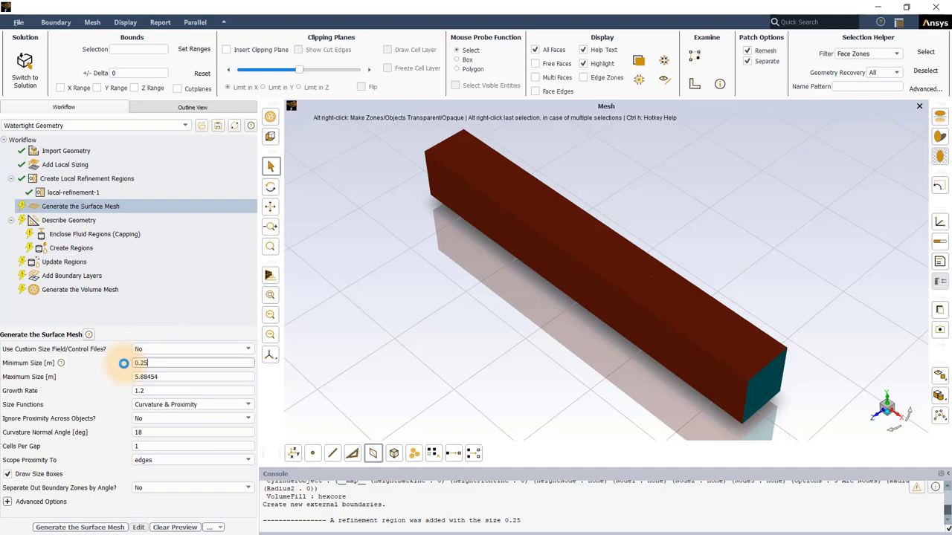
left_click(124, 376)
type("2")
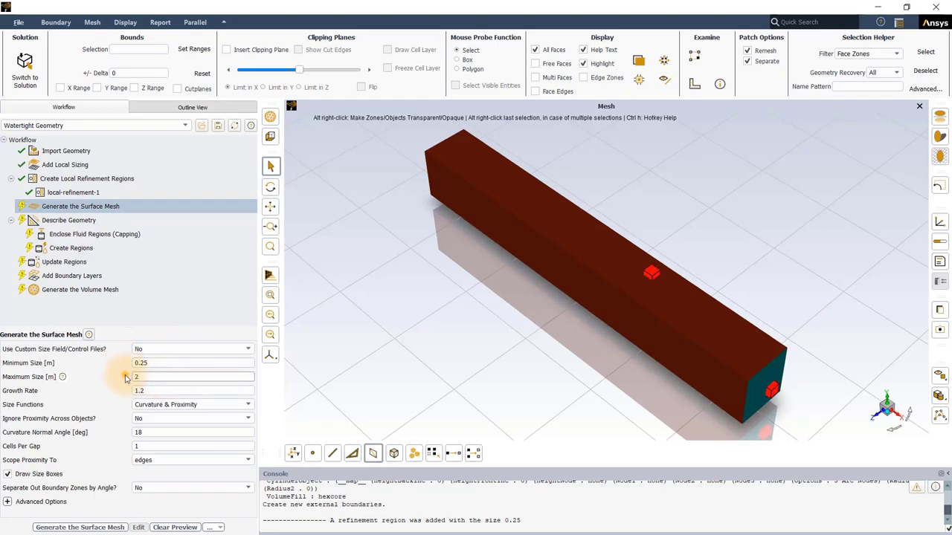
key("Return")
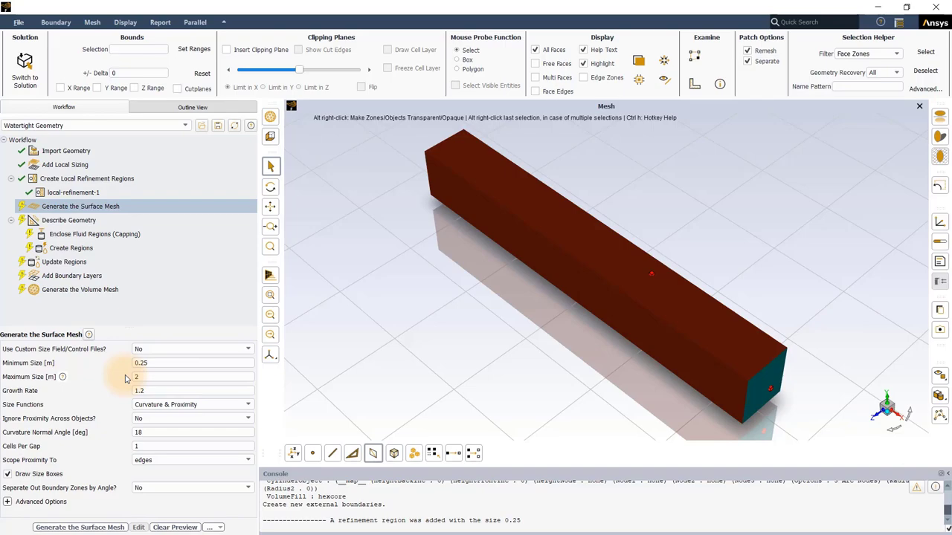
left_click(68, 528)
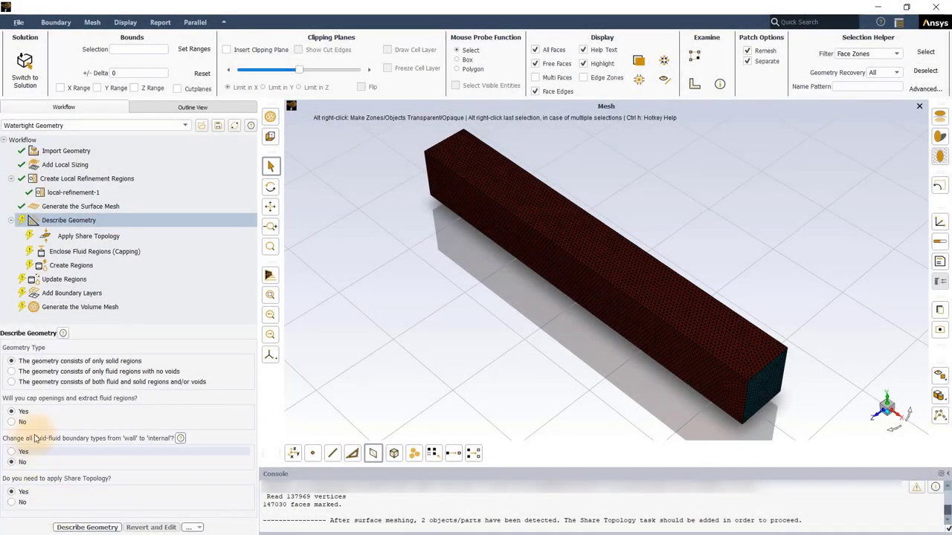
Describe the geometry as consisting of both fluid and solid regions and/or voids, keeping share topology enabled
left_click(11, 382)
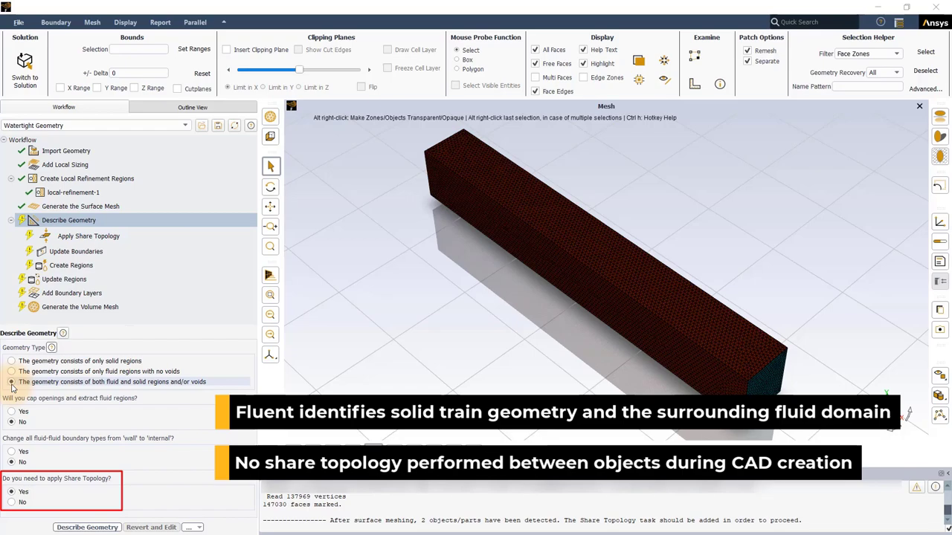
left_click(81, 527)
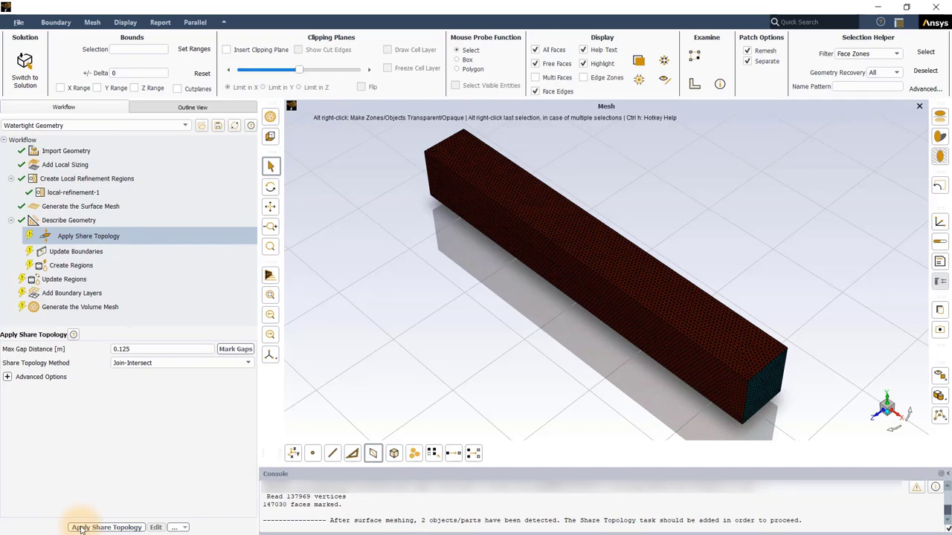
Mark the gaps between the parts for inspection and apply share topology with the Join-Intersect method
left_click(236, 350)
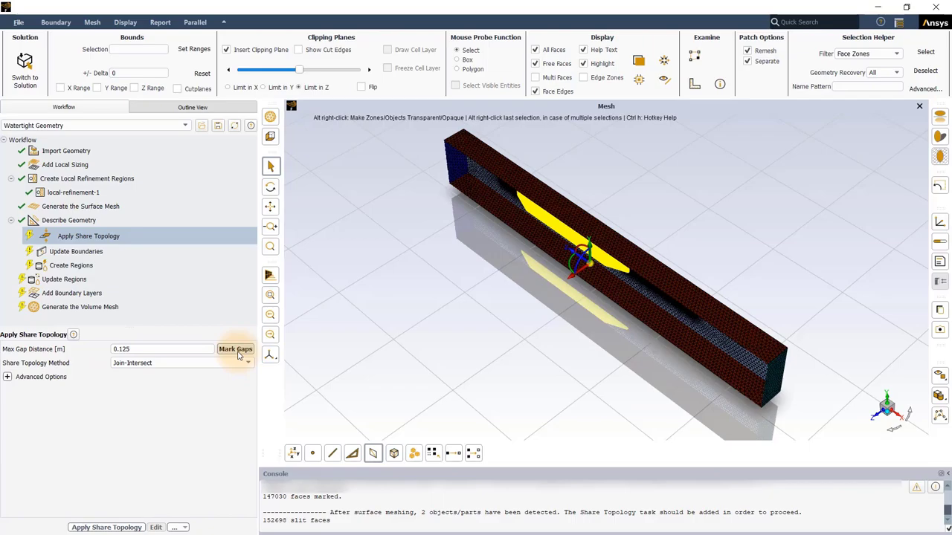
left_click_drag(475, 333, 697, 260)
left_click(902, 396)
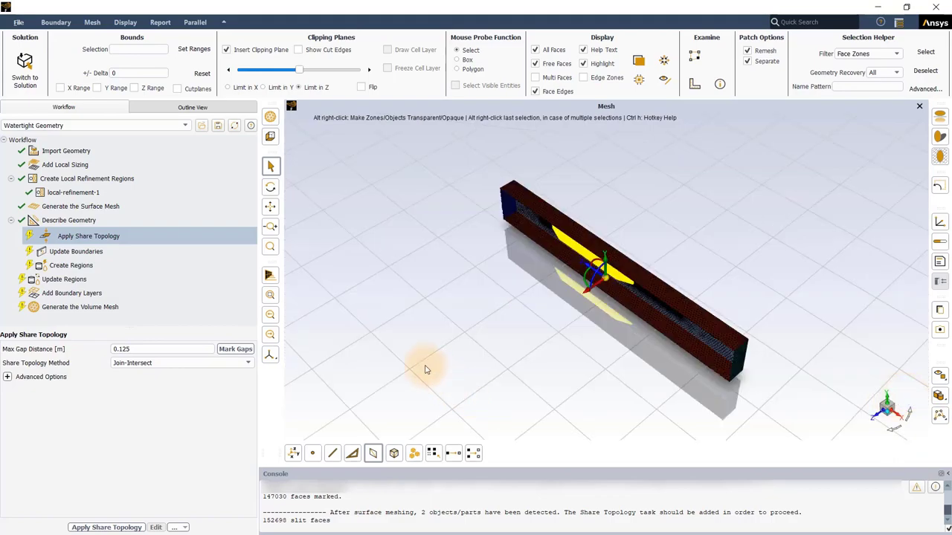
left_click(272, 296)
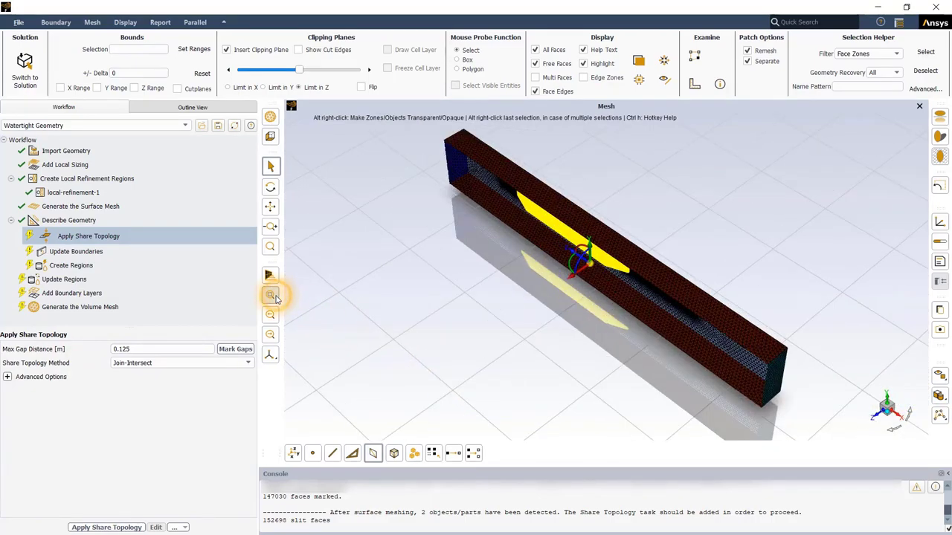
left_click(106, 528)
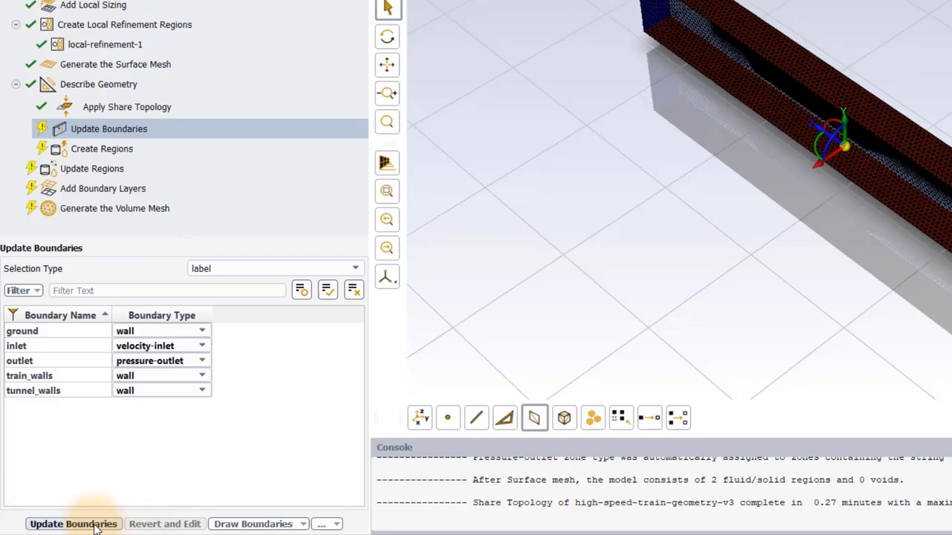
Update the boundaries with their assigned types and update the regions with the train region set to dead
left_click(95, 525)
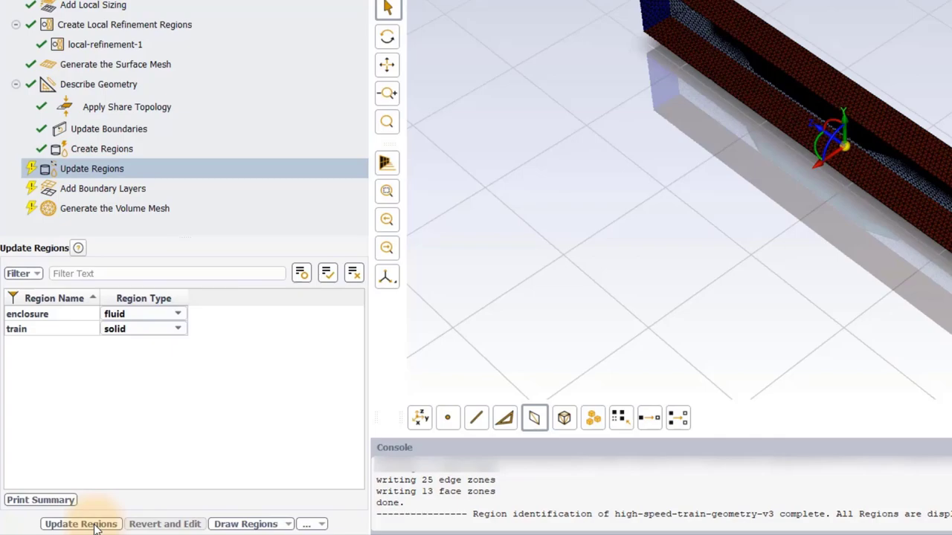
mouse_move(69, 330)
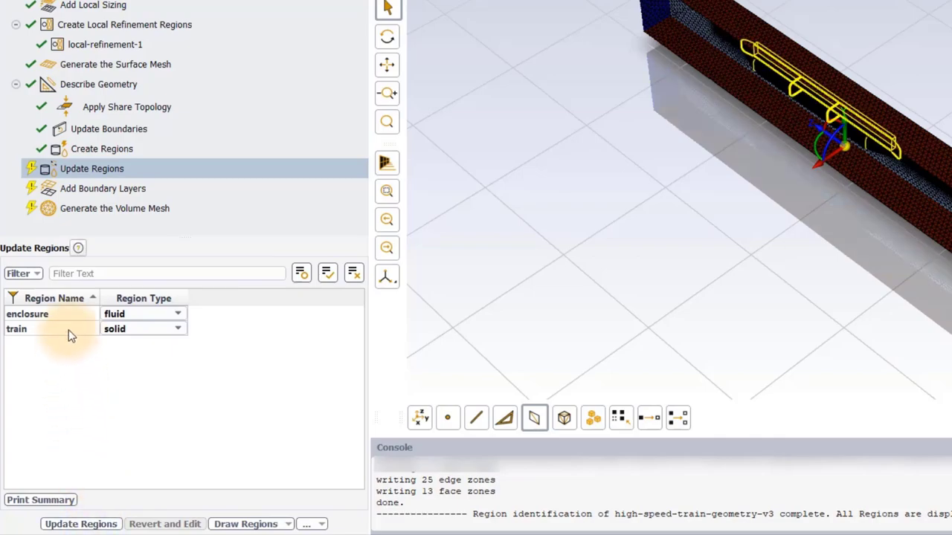
left_click(178, 329)
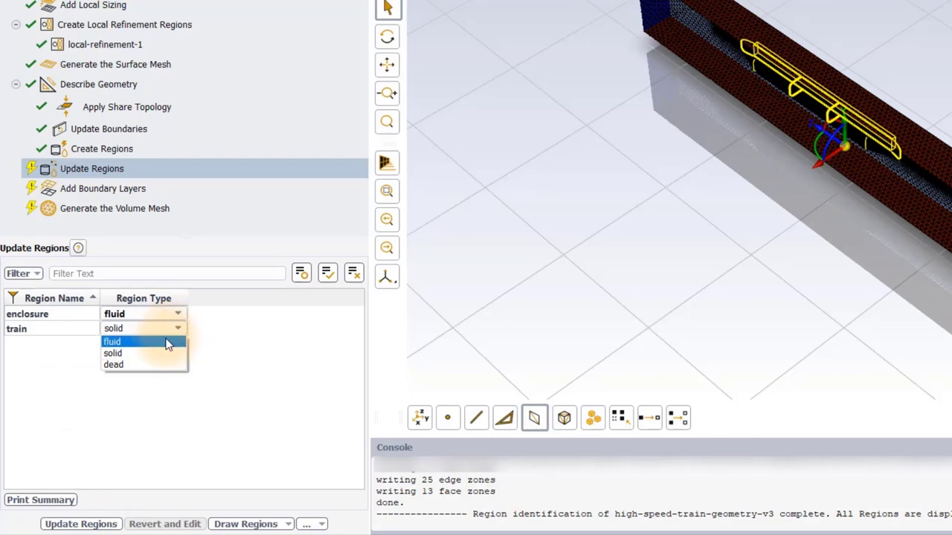
left_click(142, 365)
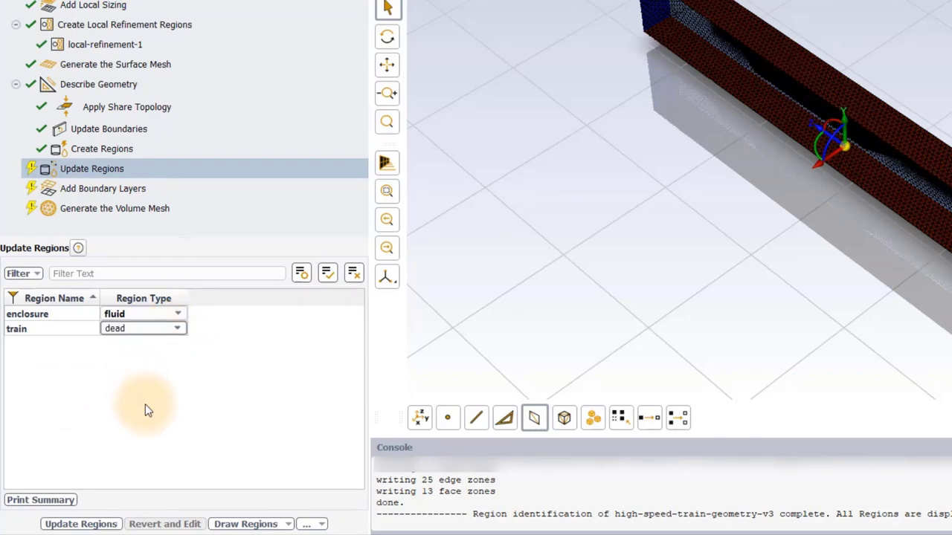
left_click(108, 524)
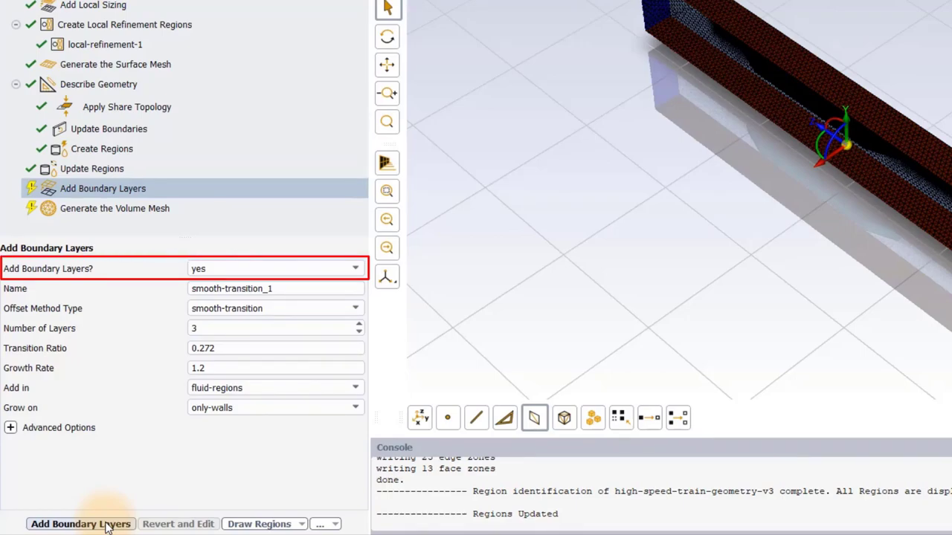
Set the boundary layers to the last-ratio offset method, growing on the selected labels train_walls and ground
left_click(353, 308)
left_click(259, 334)
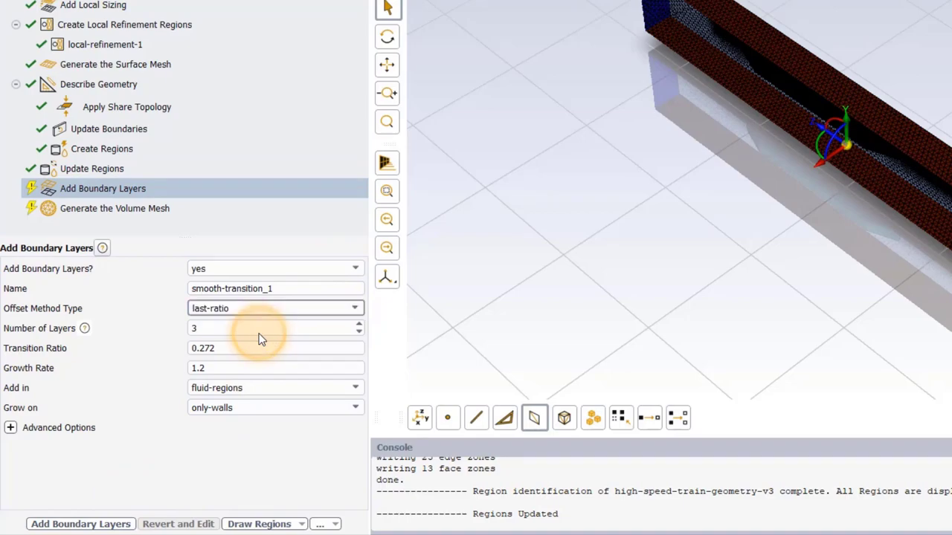
left_click(335, 408)
left_click(249, 468)
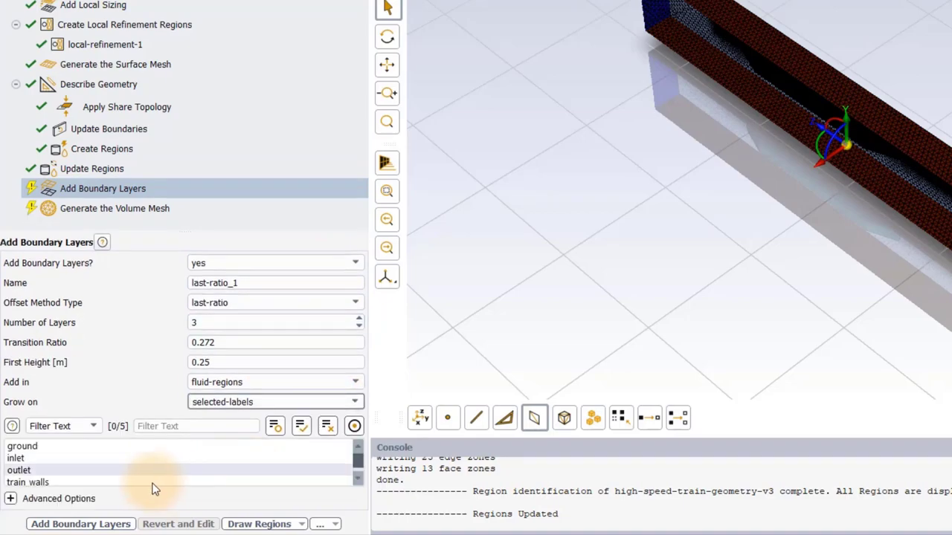
left_click(106, 482)
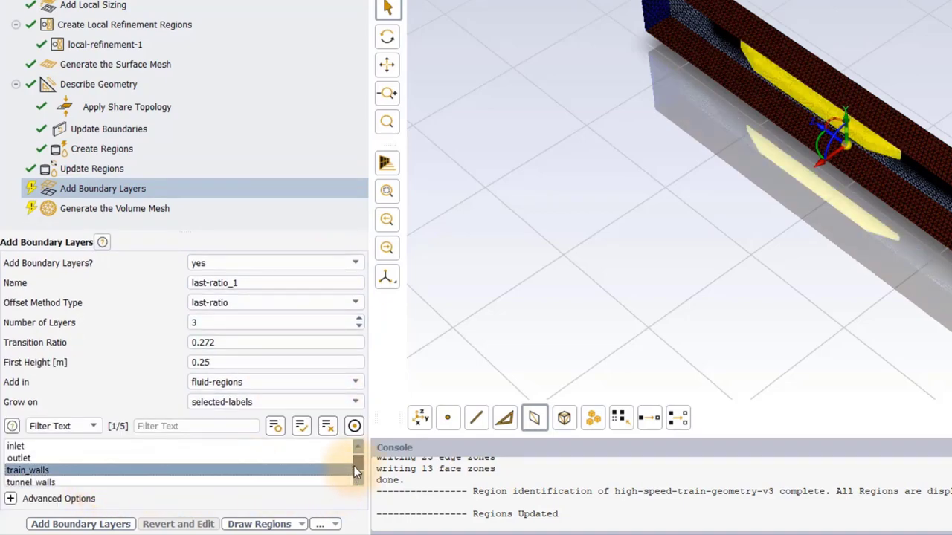
left_click_drag(354, 472, 358, 448)
left_click(170, 446)
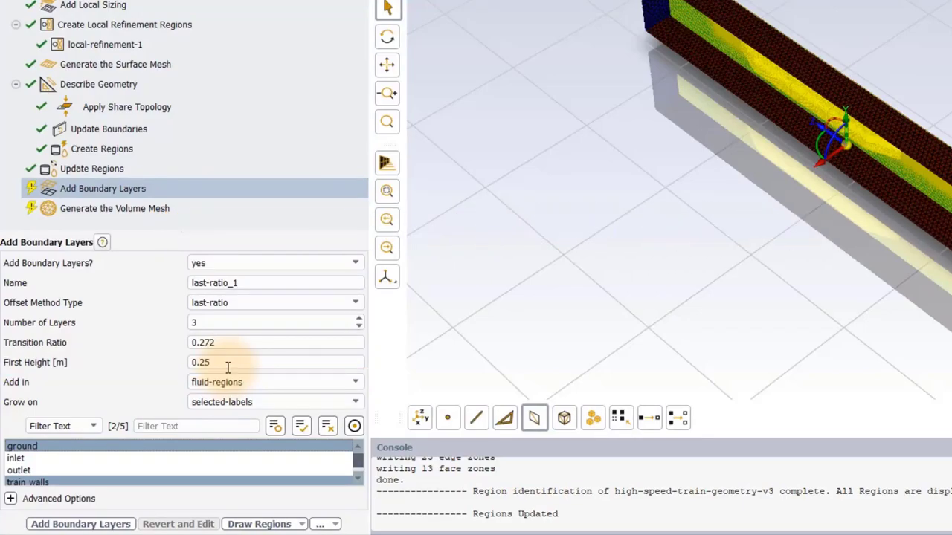
Set the first height to 0.02 m and the number of layers to 15, and add the boundary layers
left_click(224, 362)
left_click_drag(224, 362, 204, 363)
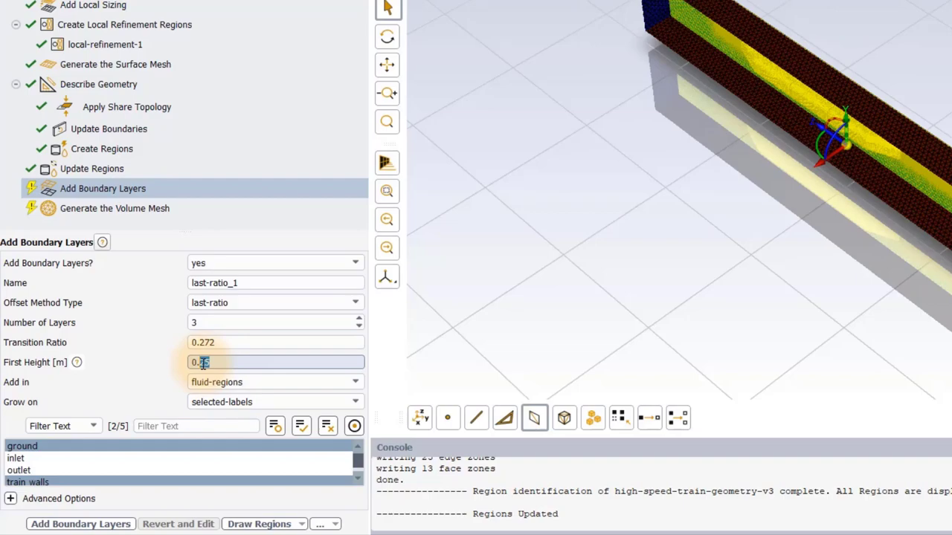
type("02")
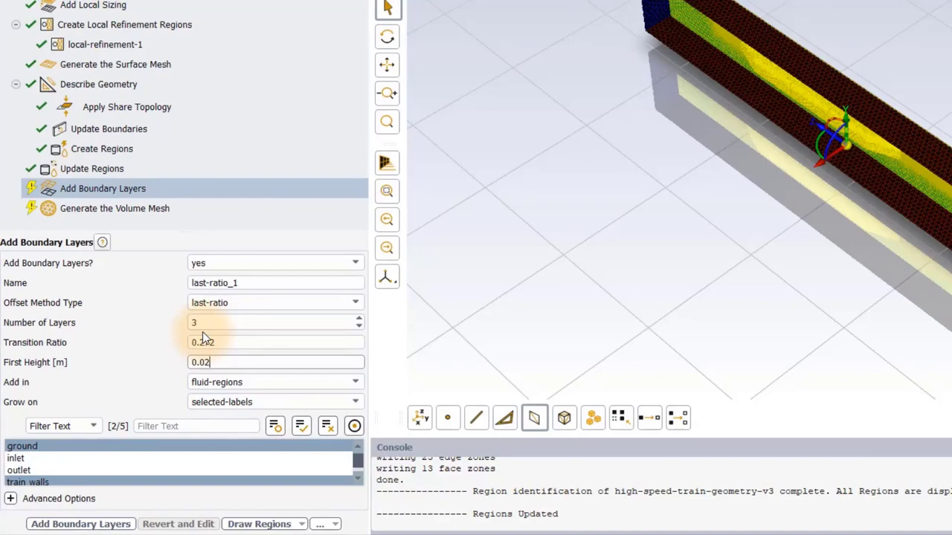
double_click(198, 323)
type("15")
left_click(89, 520)
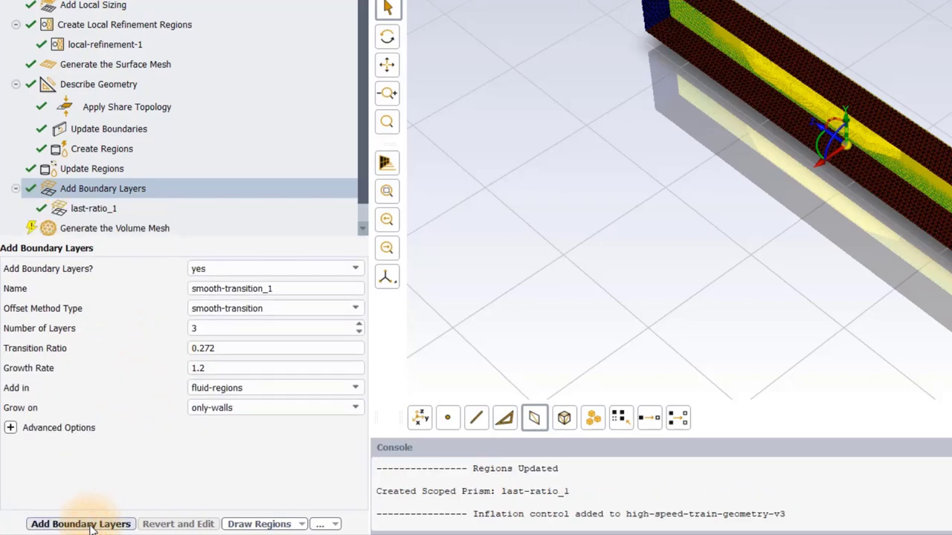
Generate the volume mesh filled with poly-hexcore cells
left_click(130, 228)
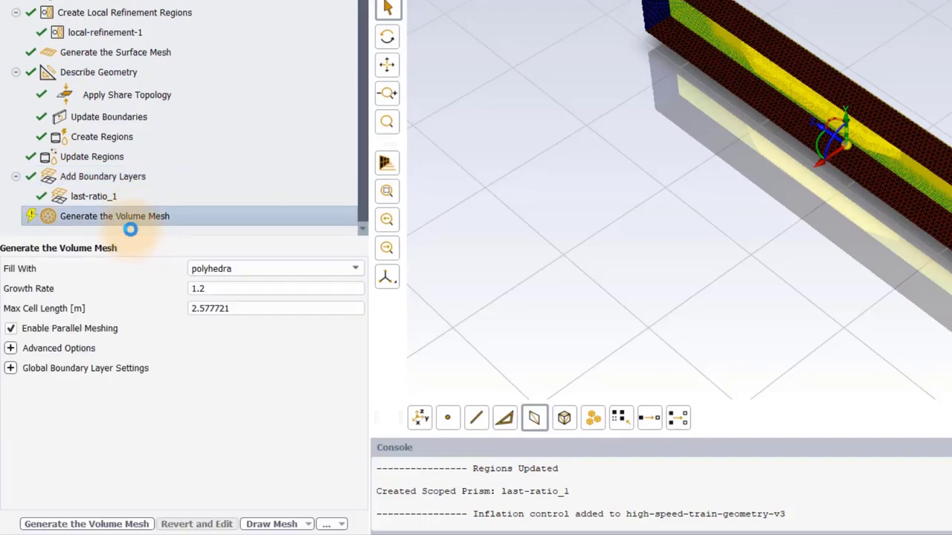
left_click(352, 272)
left_click(241, 316)
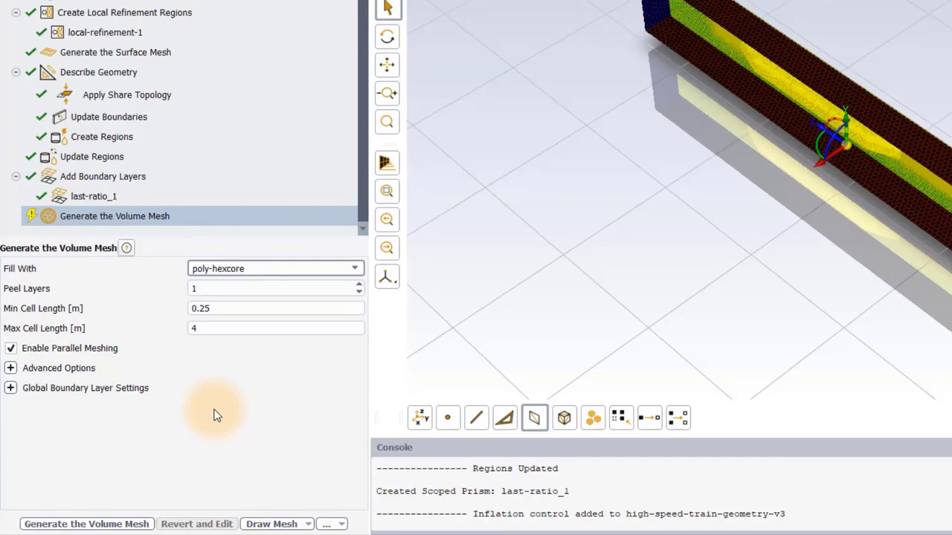
left_click(94, 524)
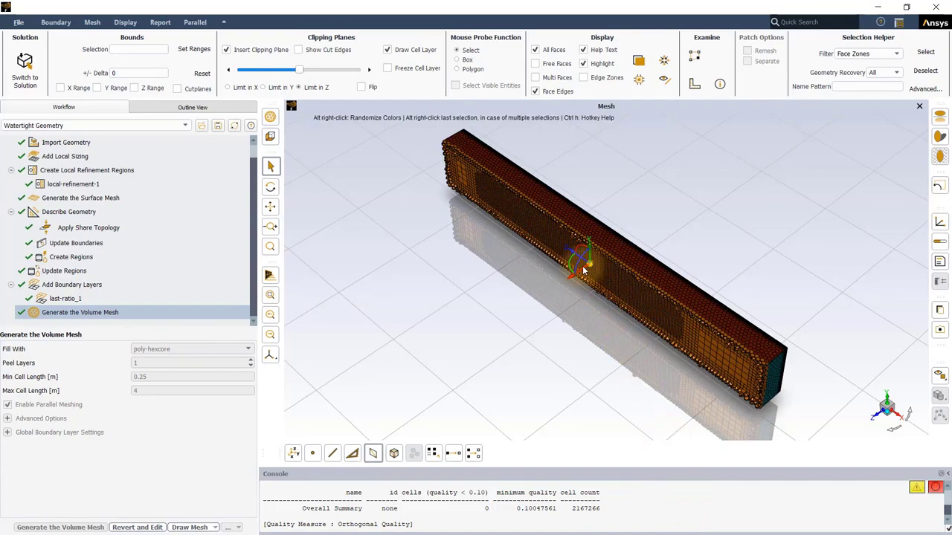
Examine the boundary layers and core cells around the train by moving the clipping plane through the volume mesh, and turn clipping off
left_click_drag(573, 274, 598, 270)
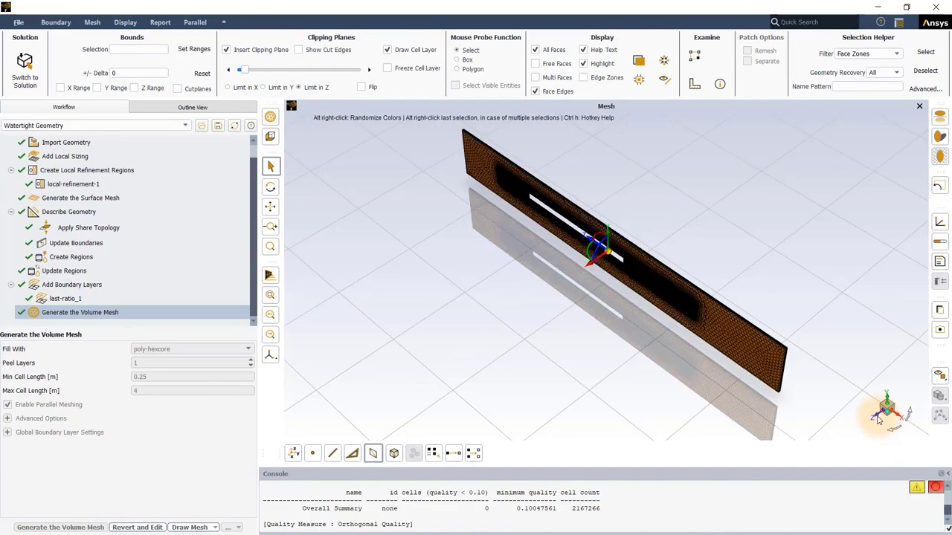
left_click(881, 412)
scroll(585, 277, "up", 6)
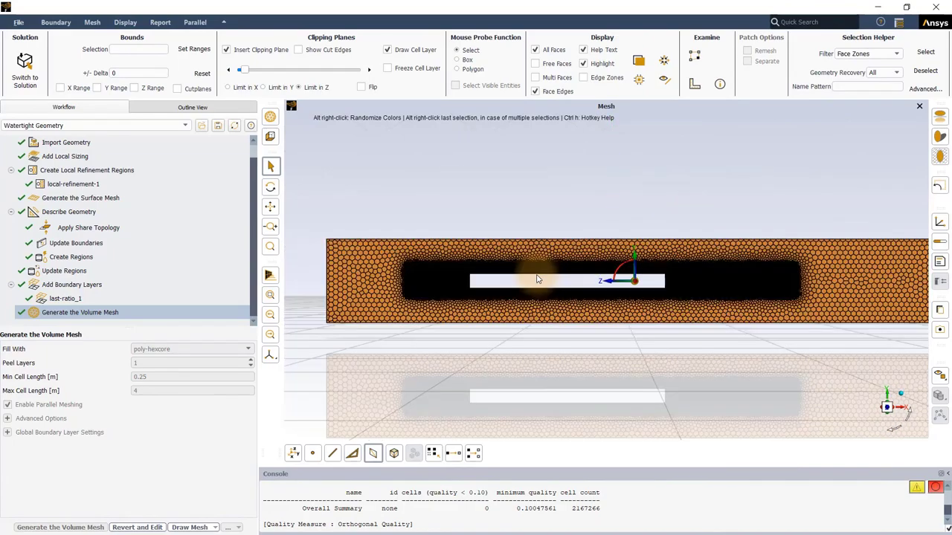
scroll(557, 281, "up", 4)
scroll(558, 282, "up", 1)
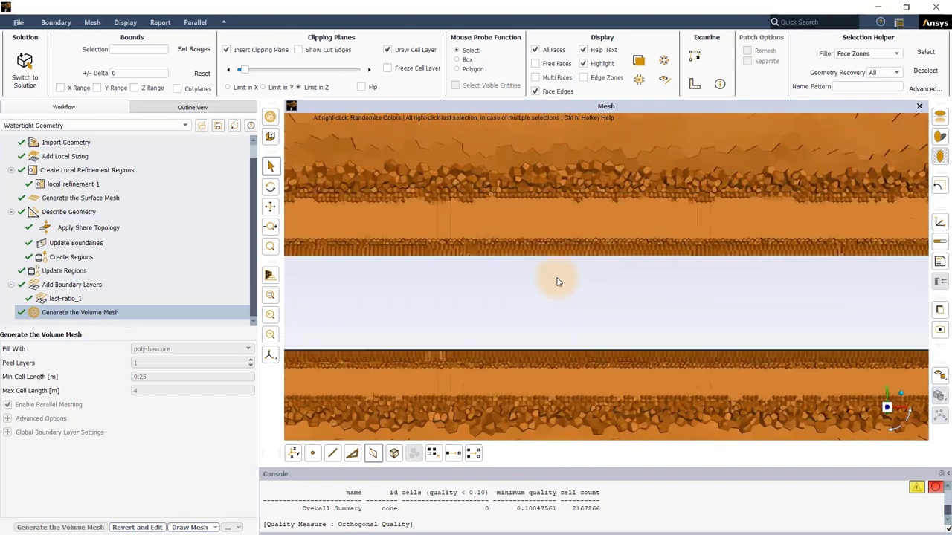
scroll(557, 282, "up", 2)
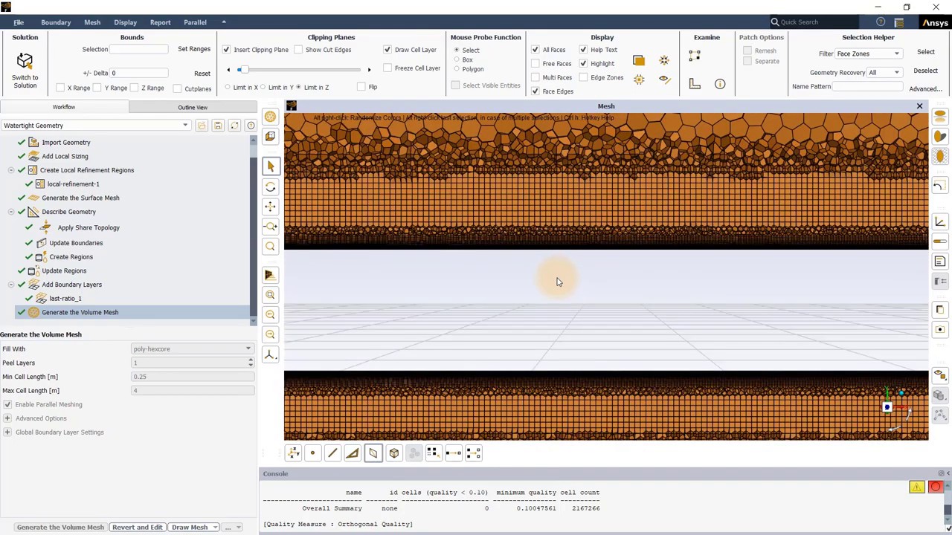
scroll(558, 282, "up", 1)
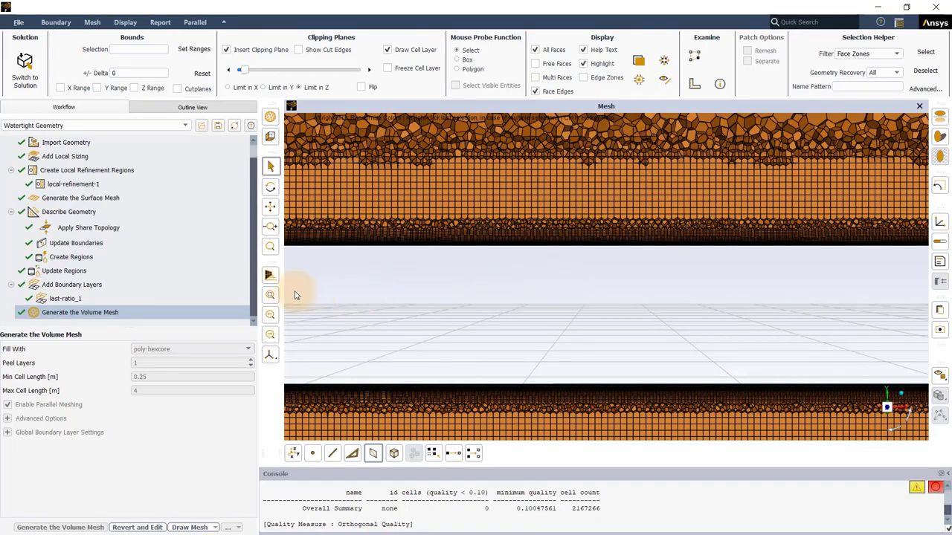
left_click(270, 294)
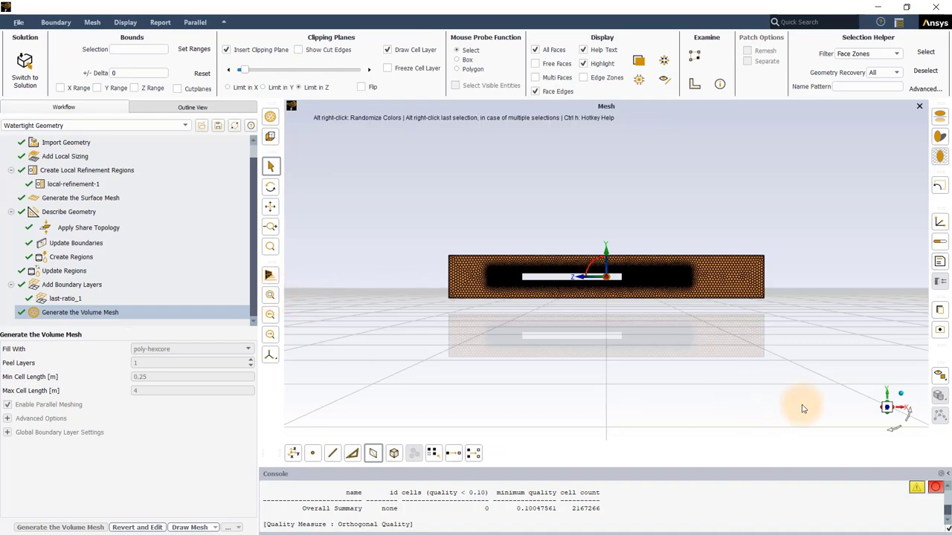
left_click(901, 397)
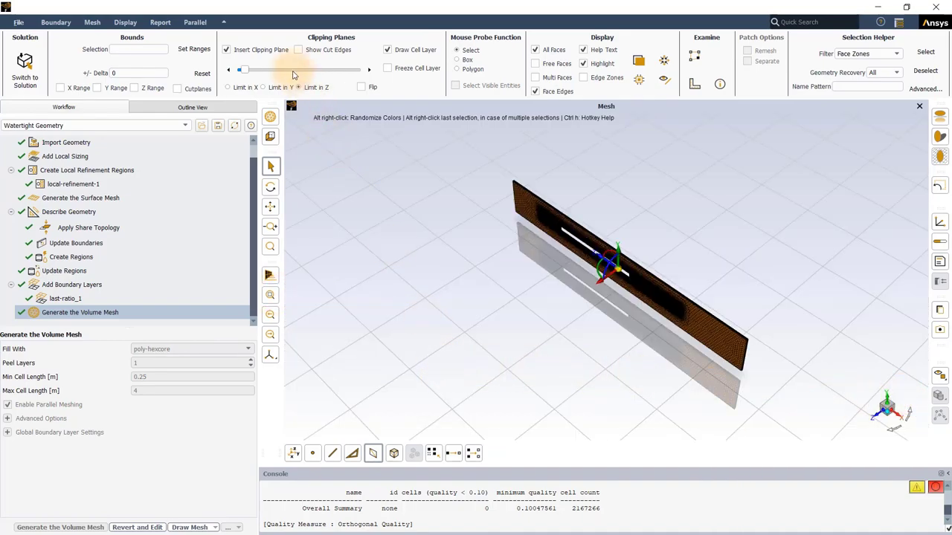
left_click(226, 49)
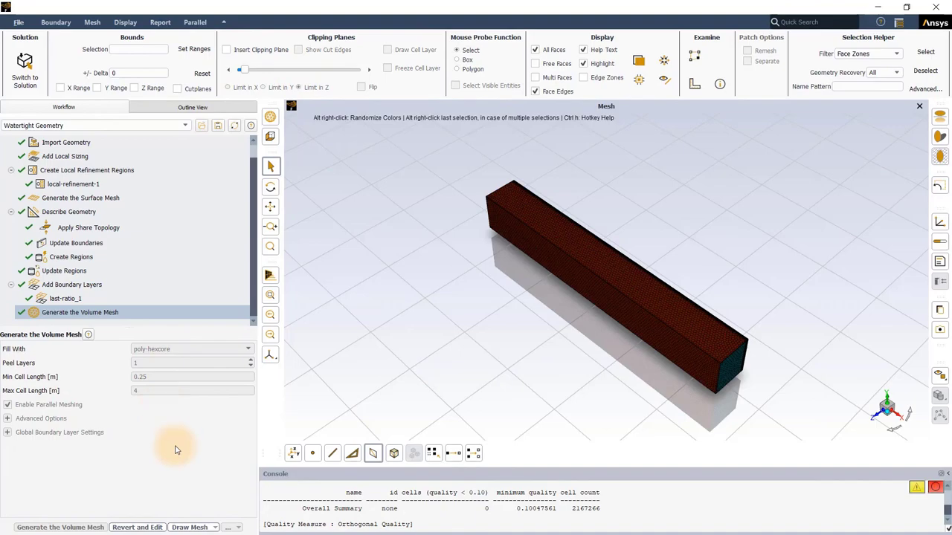
Insert an Improve Volume Mesh task after the volume mesh generation and run it with a cell quality limit of 0.15
right_click(104, 313)
mouse_move(131, 319)
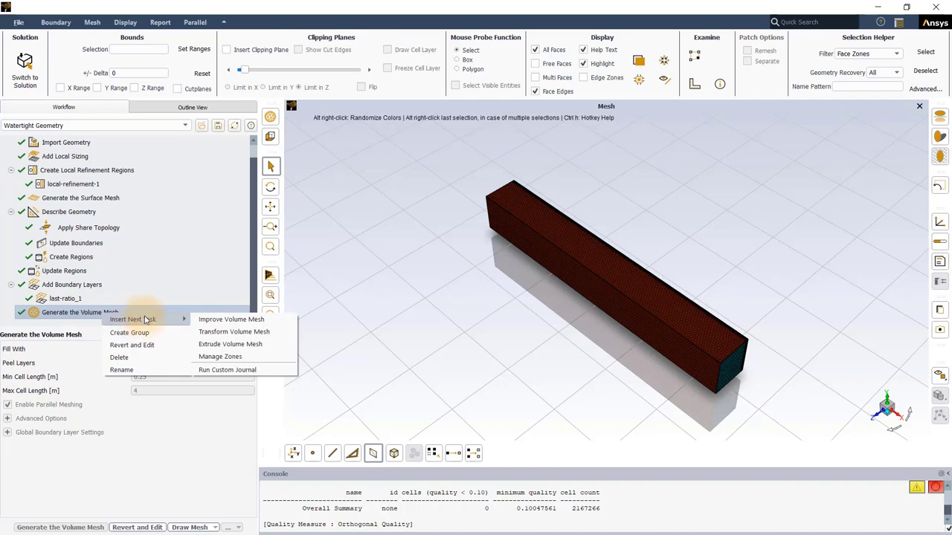
left_click(229, 319)
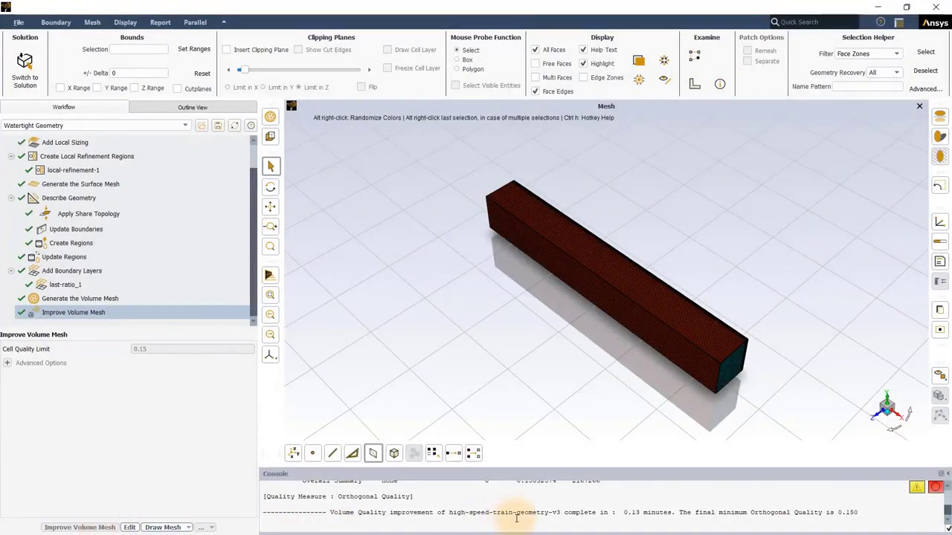
scroll(517, 518, "up", 1)
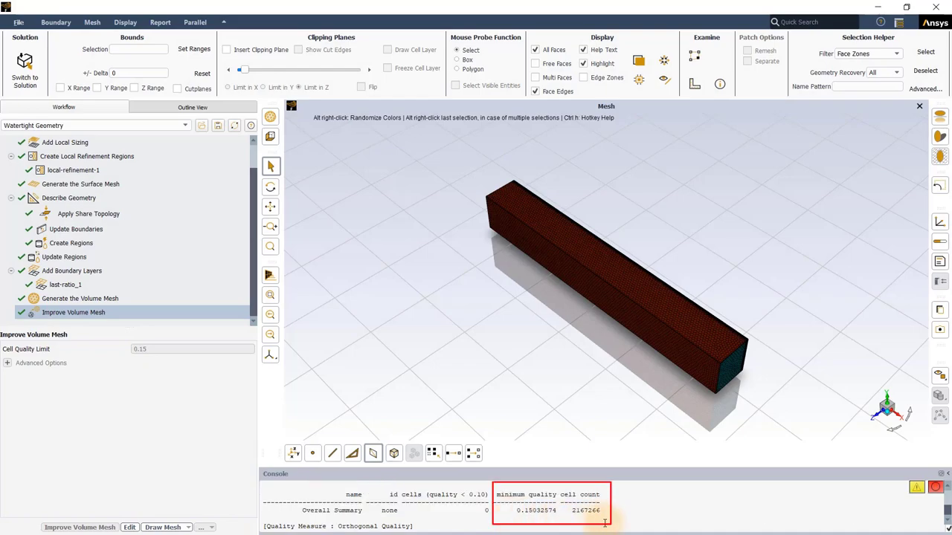